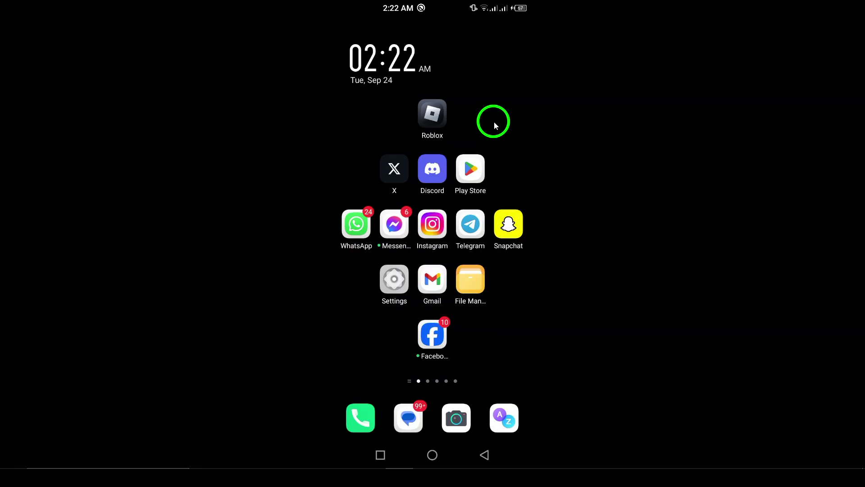
Step: Search the Play Store for 'app lock', then close the Play Store from Recents
click(472, 173)
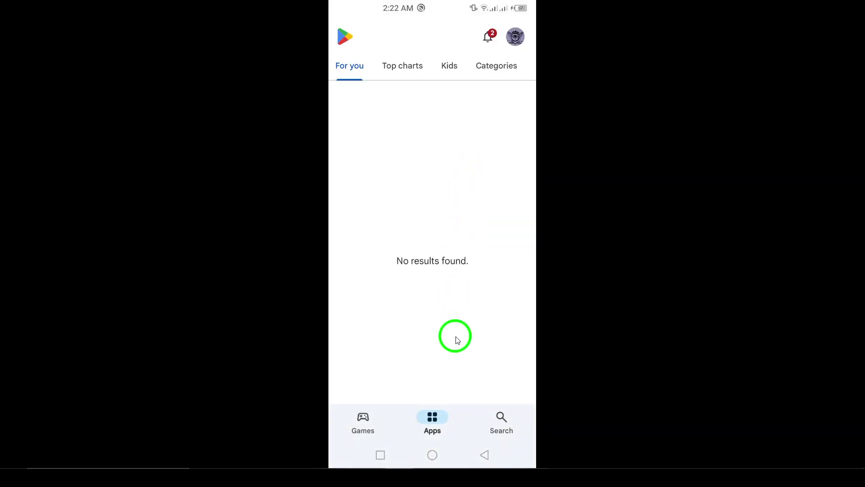
click(492, 415)
click(402, 37)
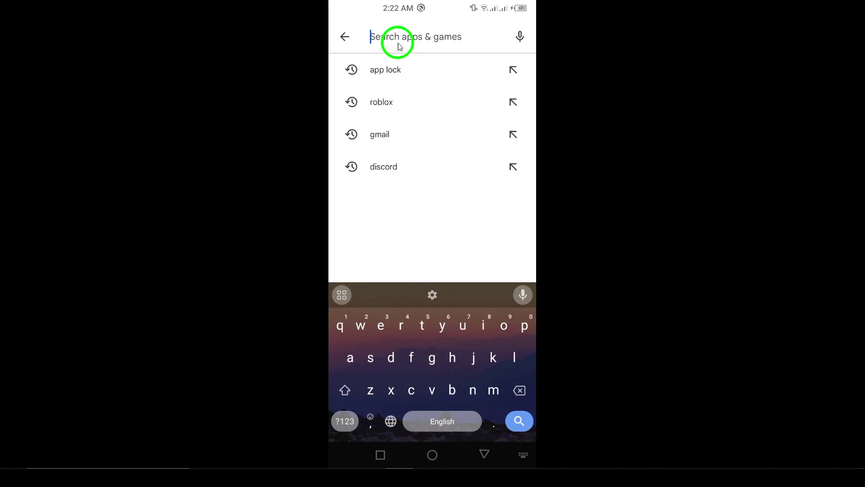
click(379, 71)
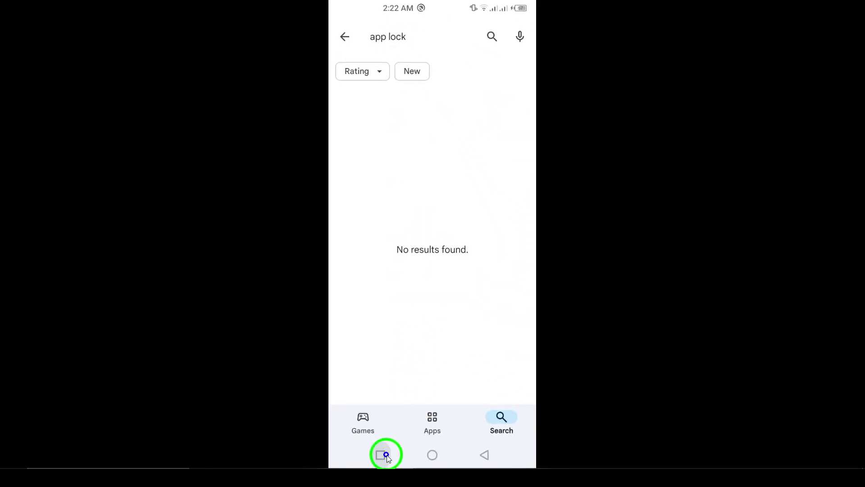
click(381, 455)
click(432, 405)
Step: Open App Lock under Settings > Security and unlock it with the pattern
click(394, 276)
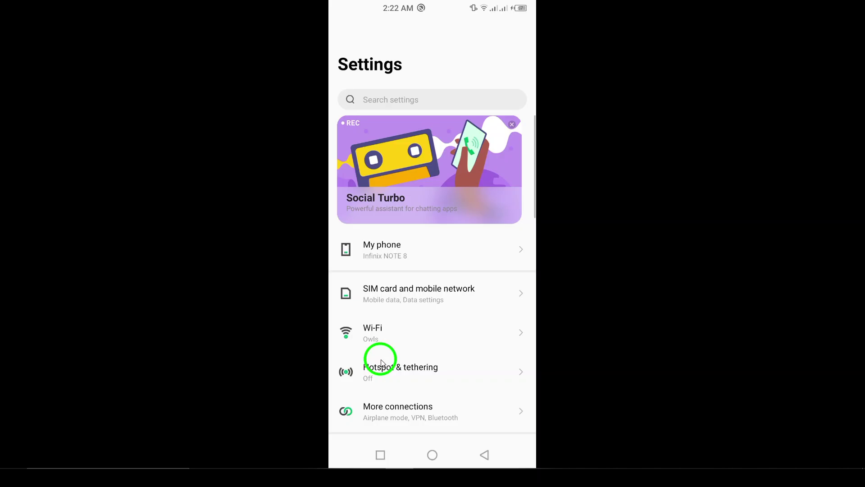
scroll(380, 270, down, 3)
scroll(380, 189, down, 4)
scroll(380, 270, down, 3)
click(385, 317)
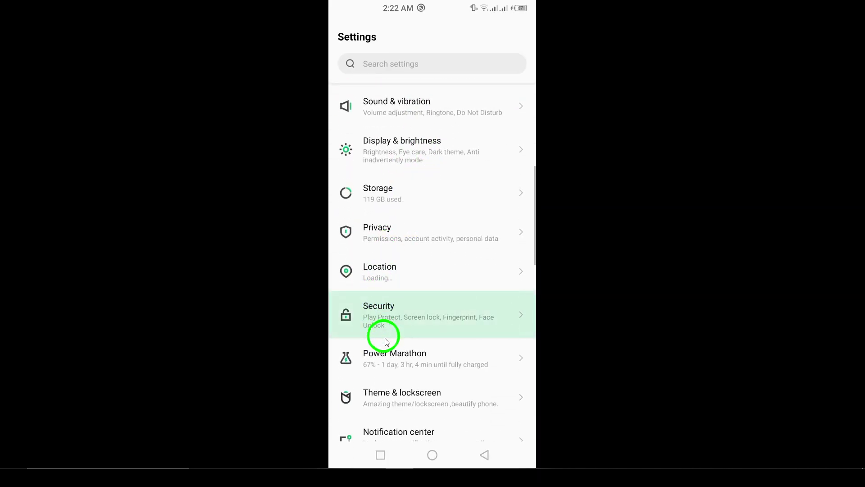
scroll(395, 236, down, 2)
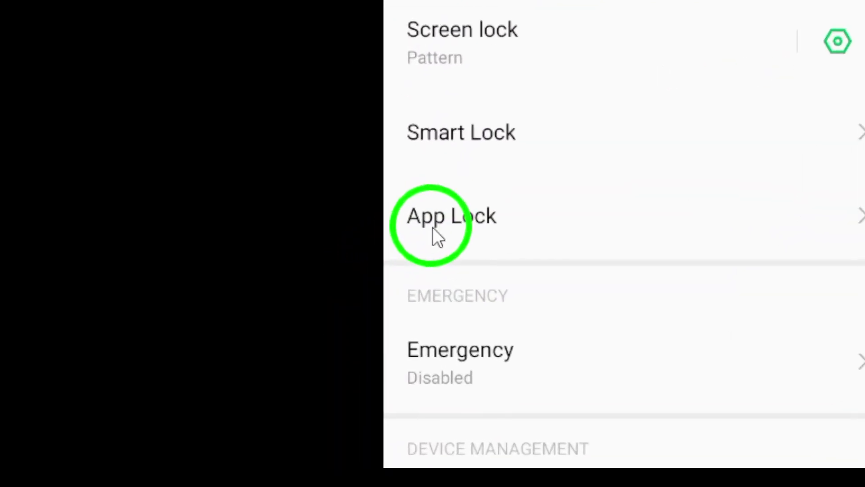
click(434, 226)
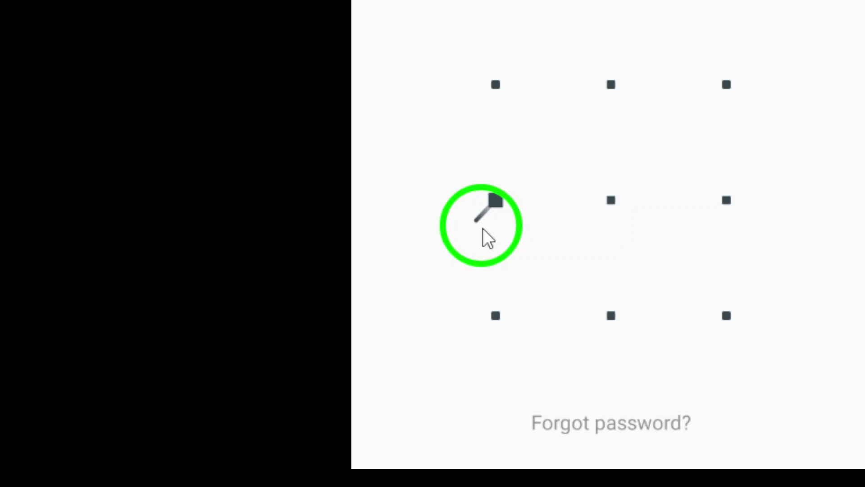
mouse_move(497, 201)
mouse_down()
mouse_move(451, 255)
mouse_move(680, 19)
mouse_up()
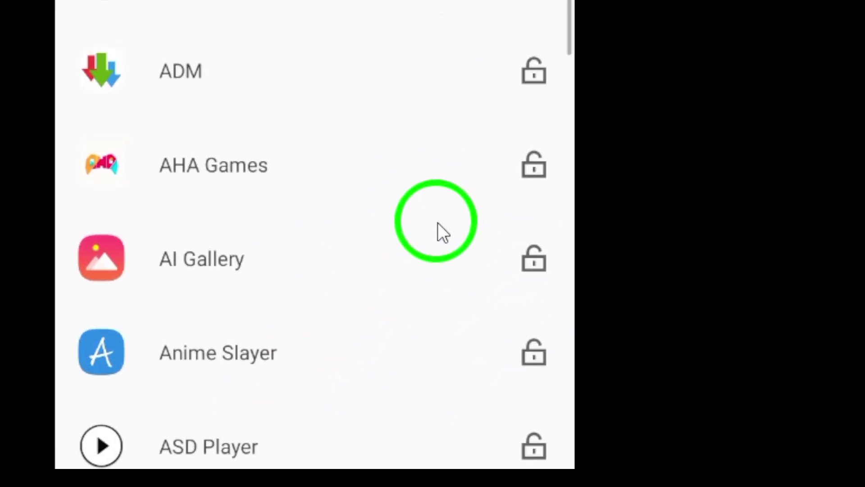
scroll(414, 237, down, 5)
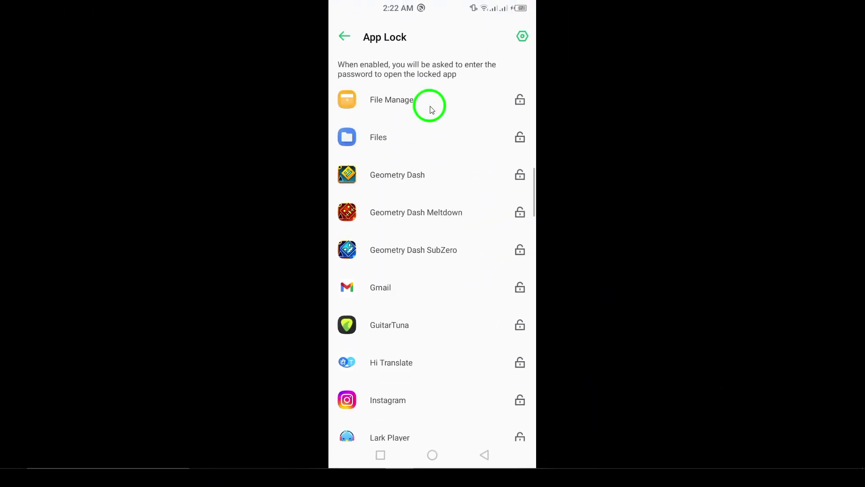
scroll(420, 208, down, 3)
scroll(421, 208, down, 5)
scroll(433, 152, down, 3)
scroll(426, 257, down, 1)
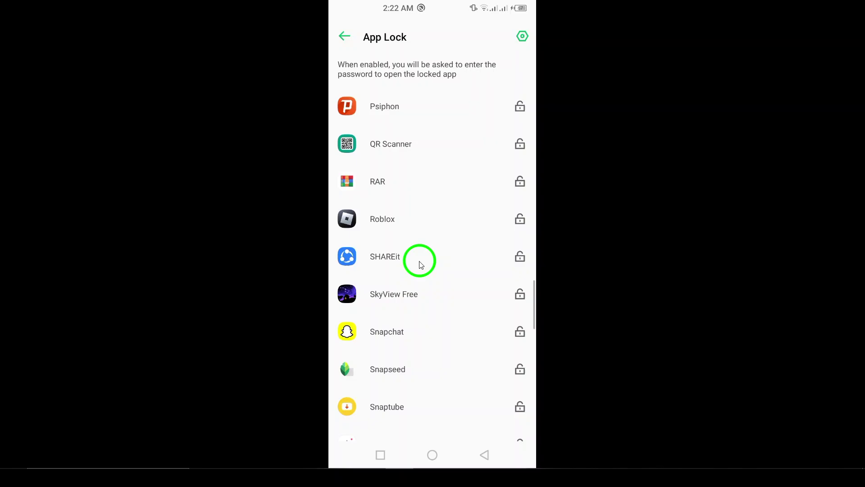
scroll(416, 213, down, 1)
scroll(423, 156, down, 1)
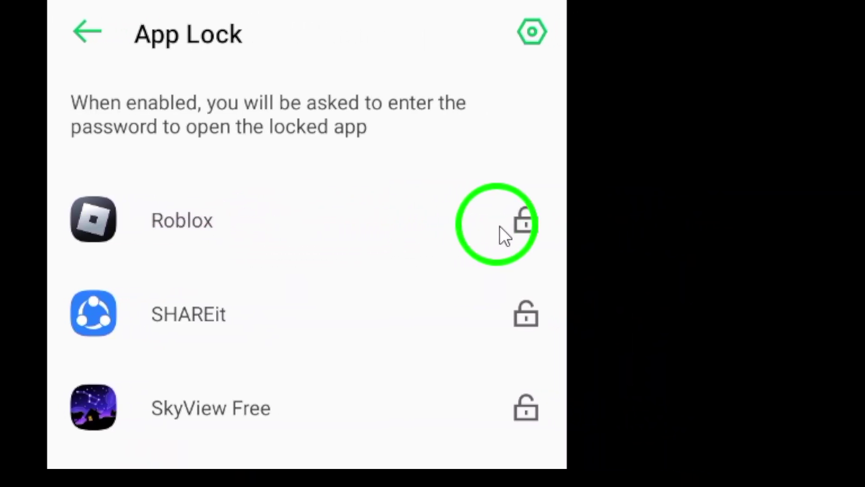
Step: Lock Roblox with its padlock icon, leaving the other apps unlocked
click(473, 224)
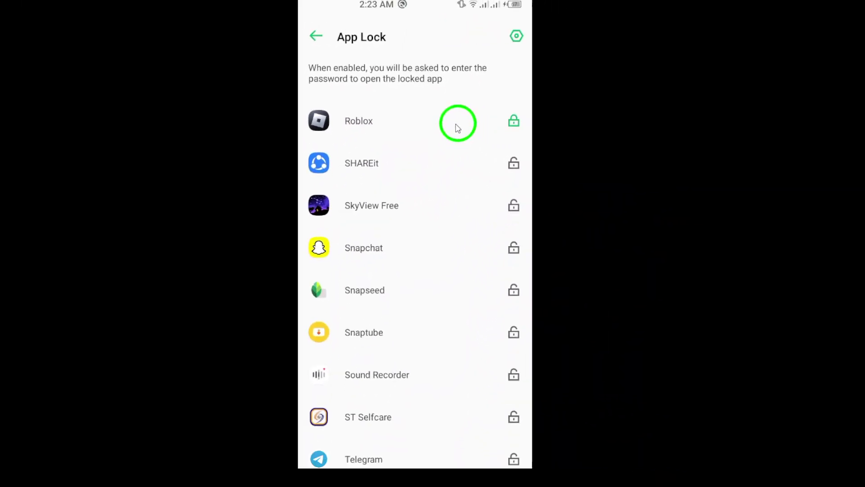